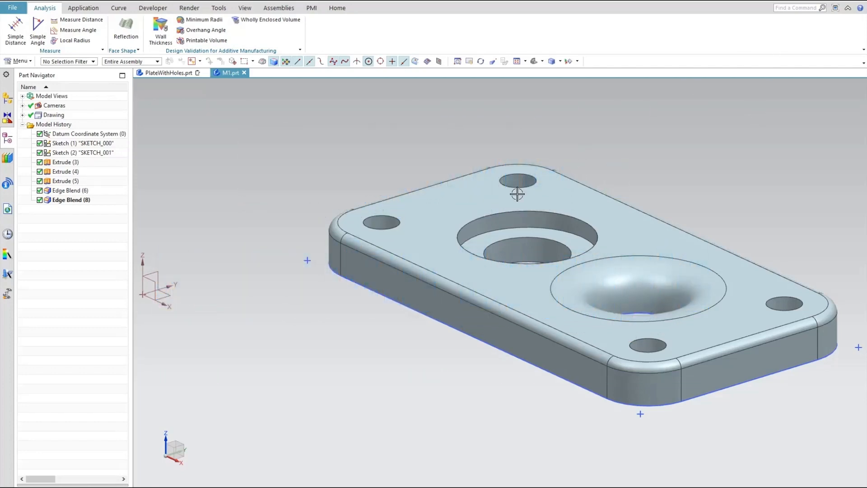
Switch to File Explorer and open the SelectionExample folder inside the .NET\BlockStyler sample folder.
mouse_move(1, 34)
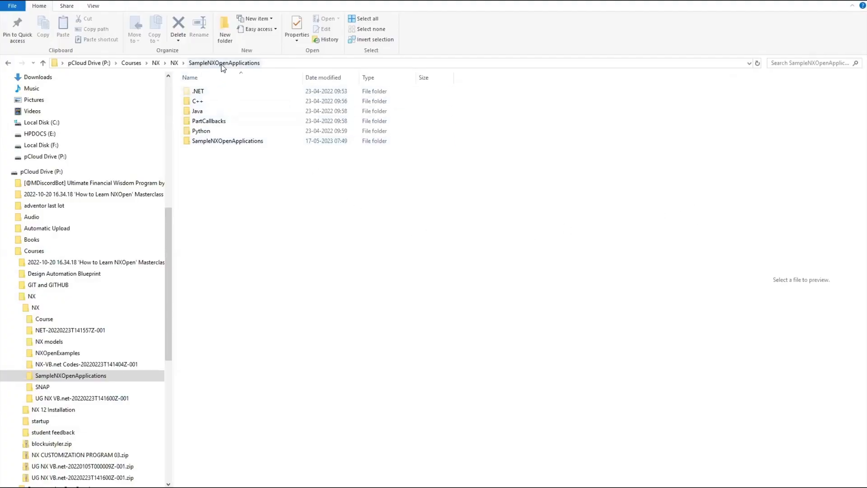
left_click(212, 91)
double_click(212, 90)
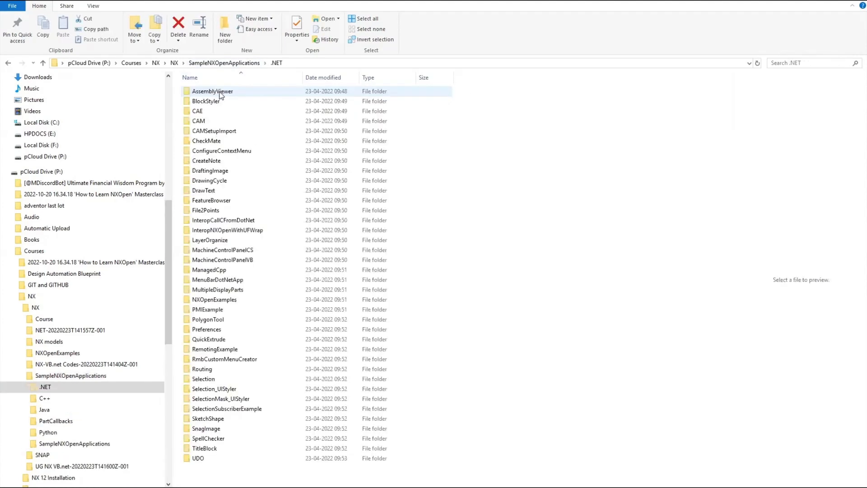
double_click(220, 100)
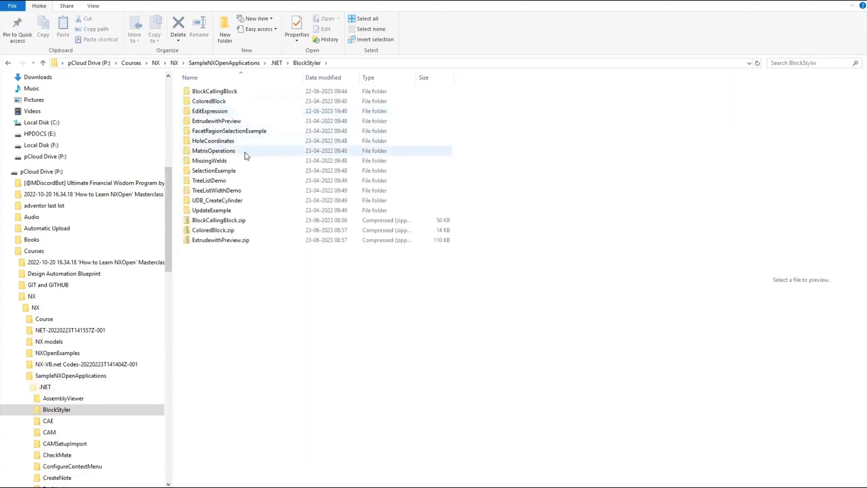
left_click(244, 170)
double_click(243, 170)
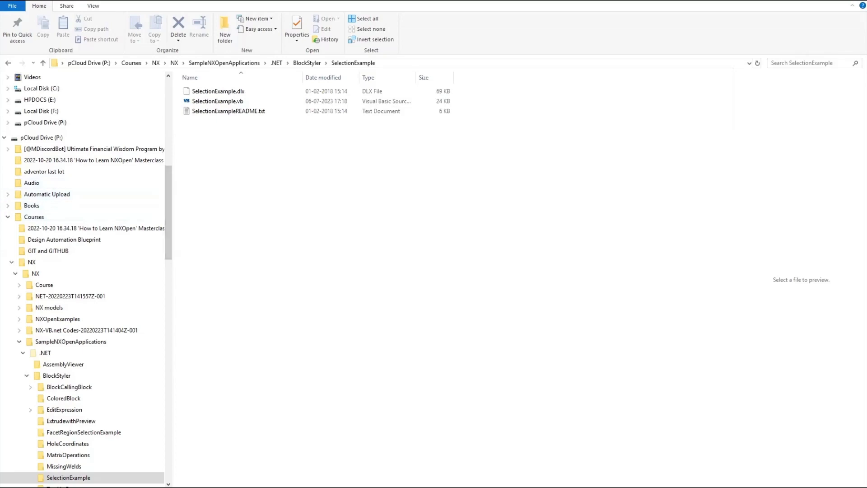
Switch back to NX and run the SelectionExample journal from the recently accessed journals, moving its dialog clear of the plate.
left_click(48, 154)
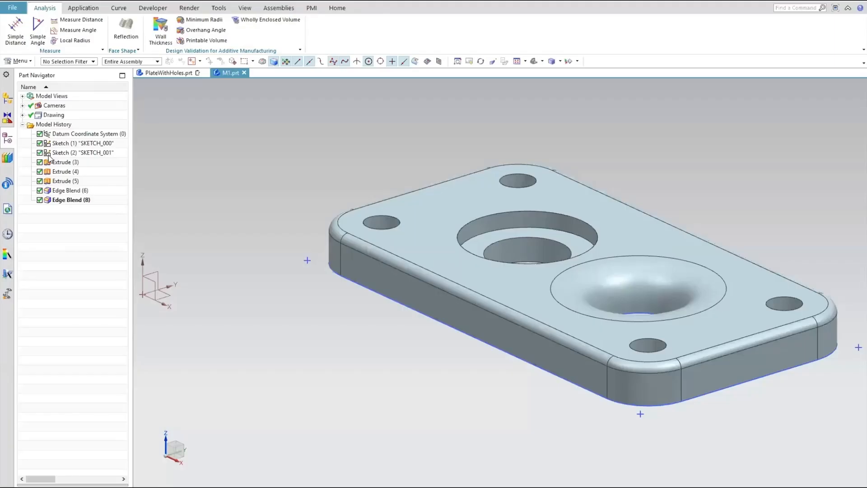
left_click(28, 62)
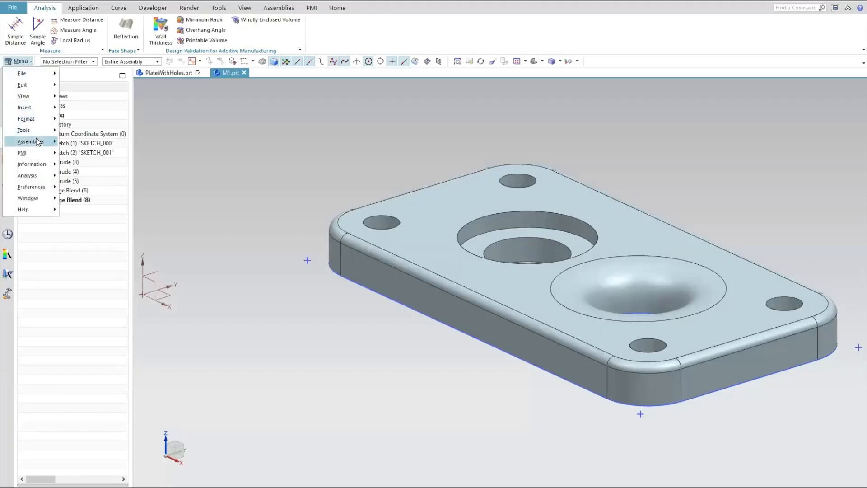
mouse_move(38, 130)
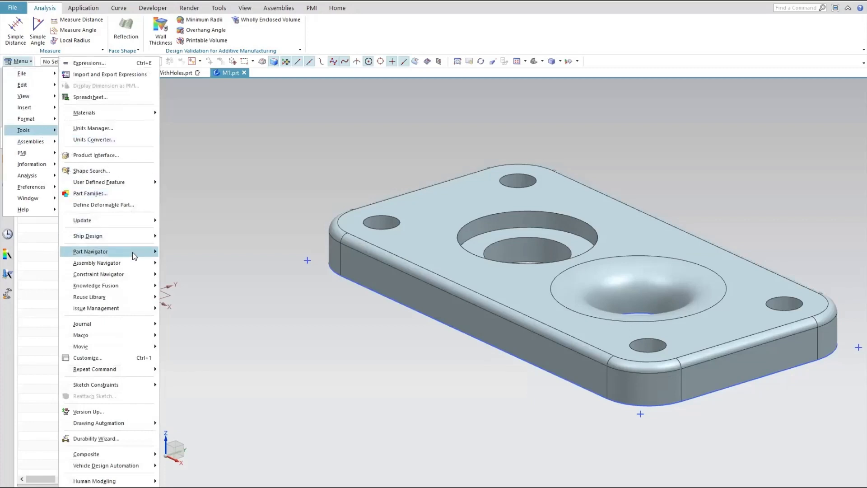
mouse_move(147, 323)
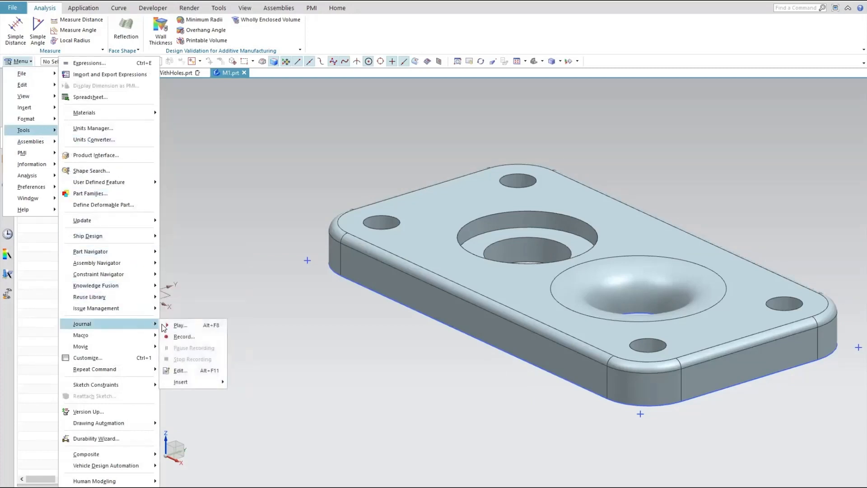
left_click(189, 326)
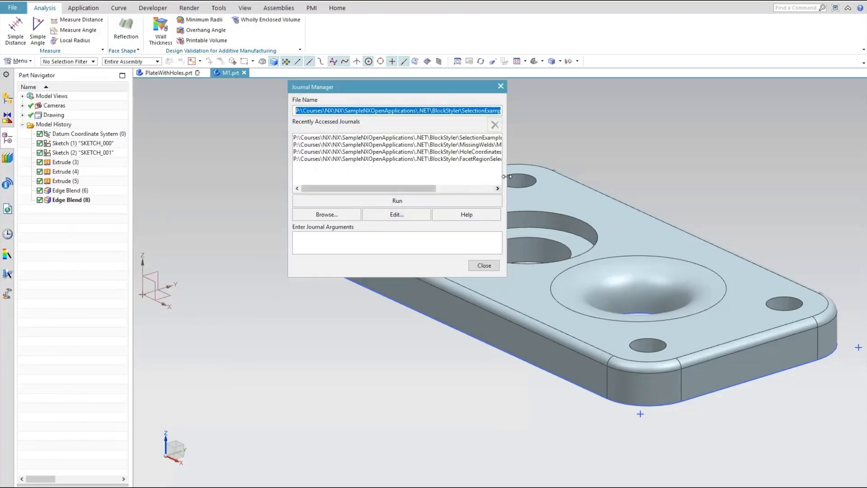
left_click_drag(505, 177, 555, 176)
left_click(510, 138)
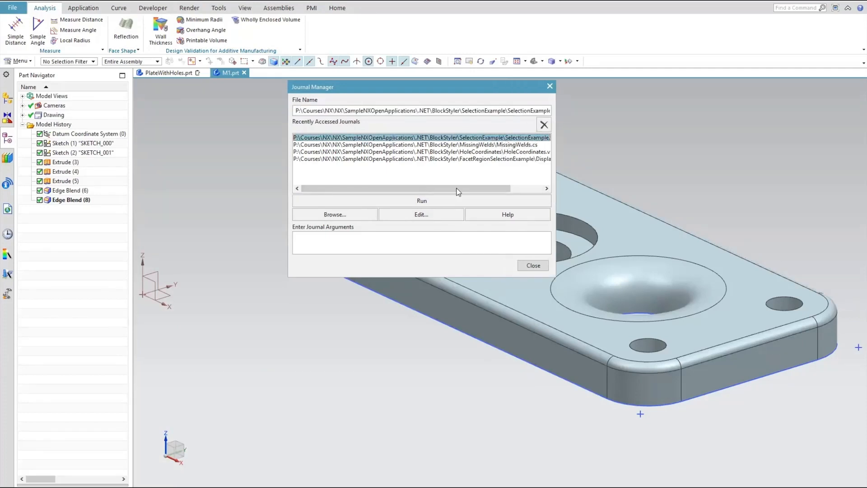
left_click(433, 202)
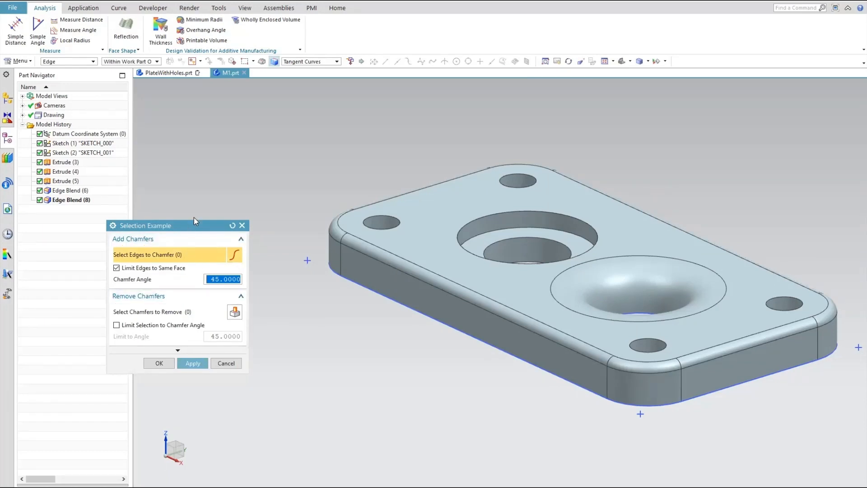
left_click_drag(194, 221, 221, 80)
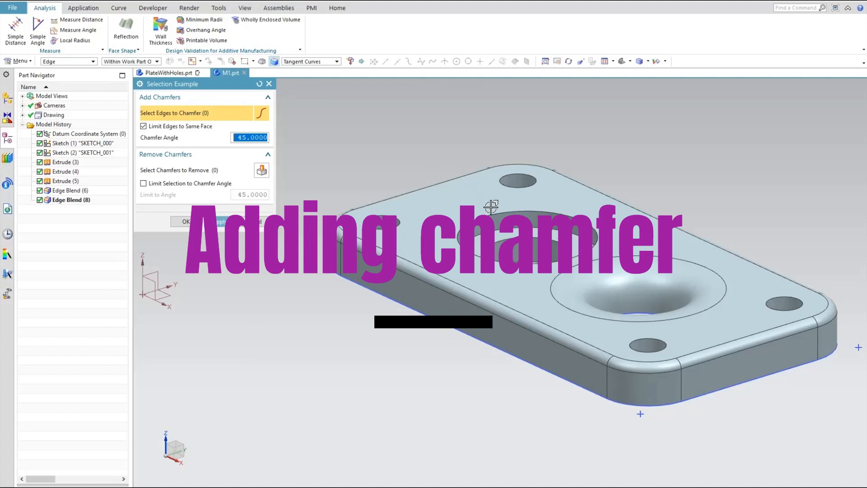
Try to chamfer the large stepped hole's upper edge at 45 degrees with Limit Edges to Same Face turned off.
left_click(500, 240)
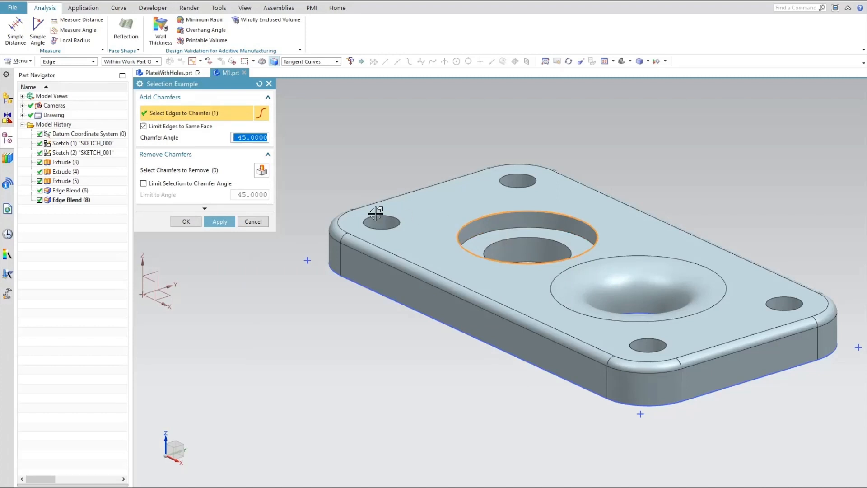
left_click(151, 127)
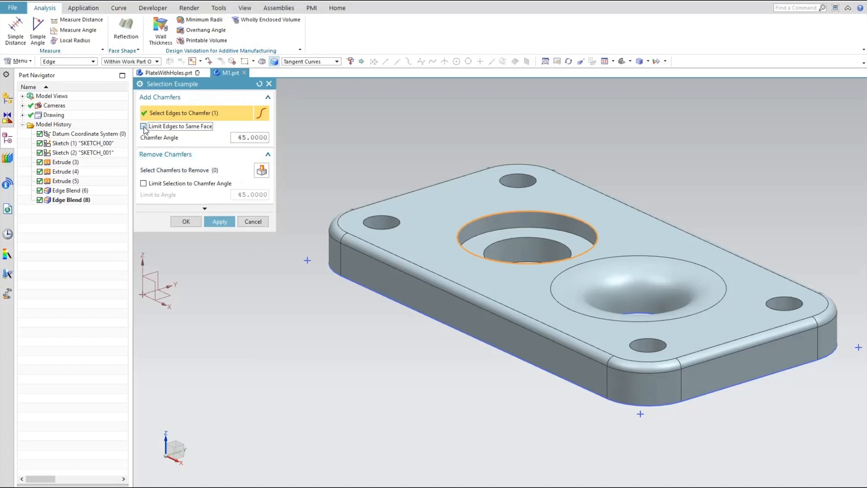
left_click(239, 138)
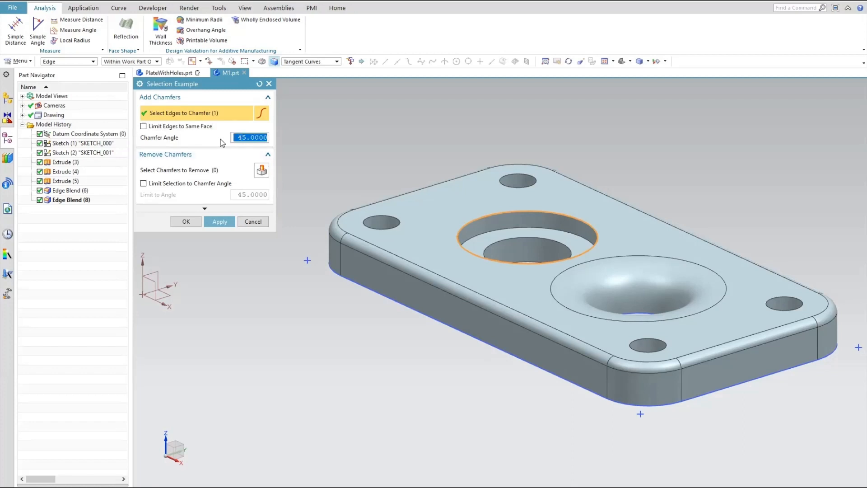
left_click(221, 222)
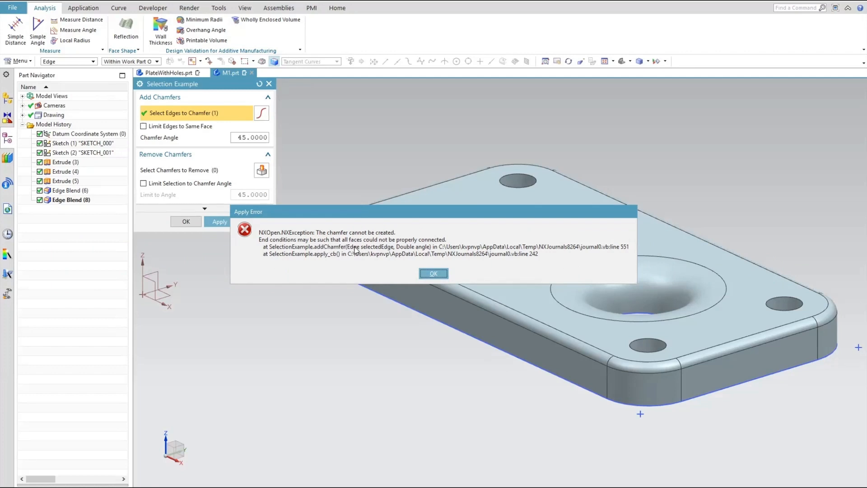
left_click(442, 274)
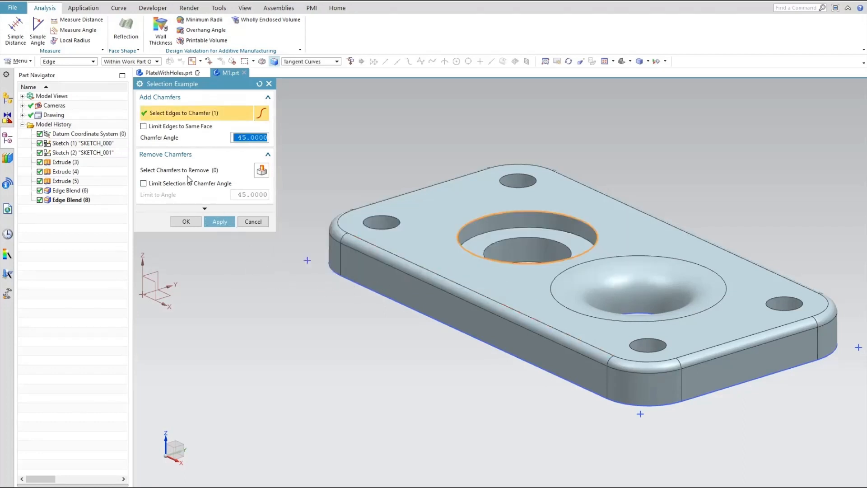
Turn Limit Edges to Same Face back on and retry the 45-degree chamfer on the stepped hole's upper edge.
left_click(143, 127)
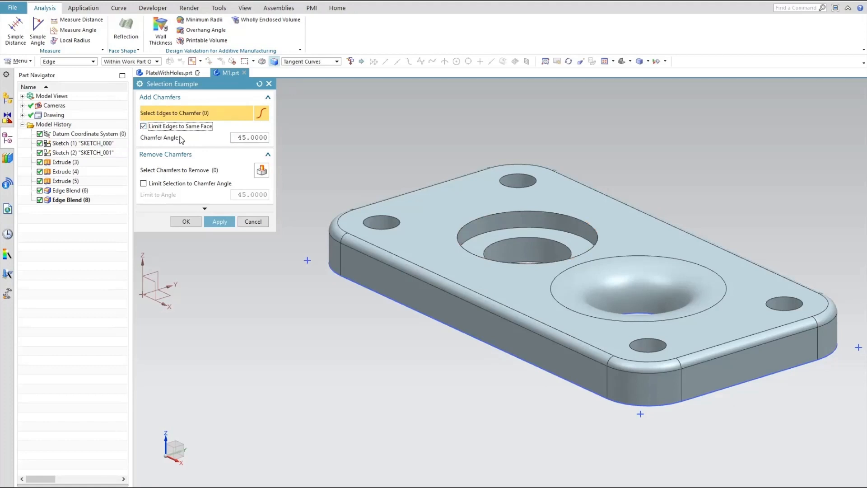
left_click(220, 222)
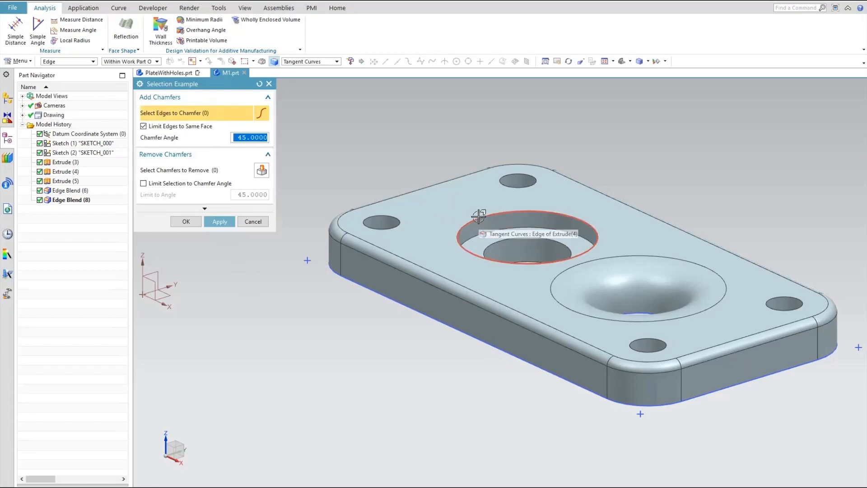
left_click(478, 217)
left_click(223, 223)
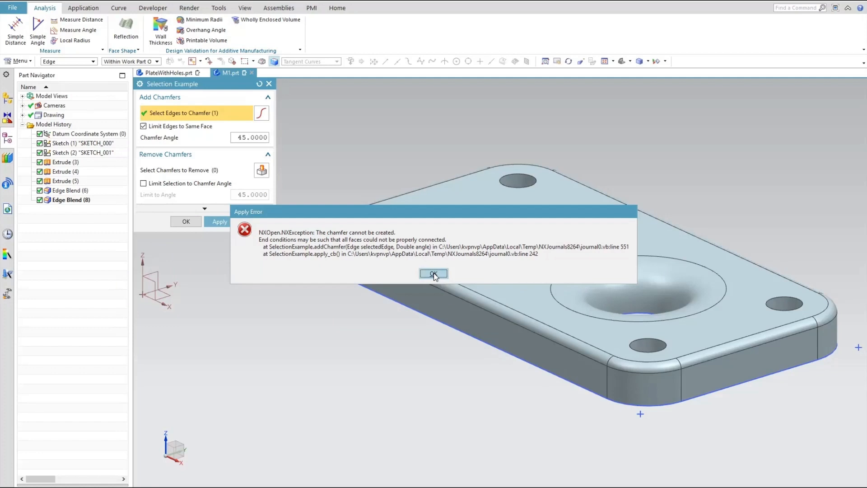
left_click(434, 273)
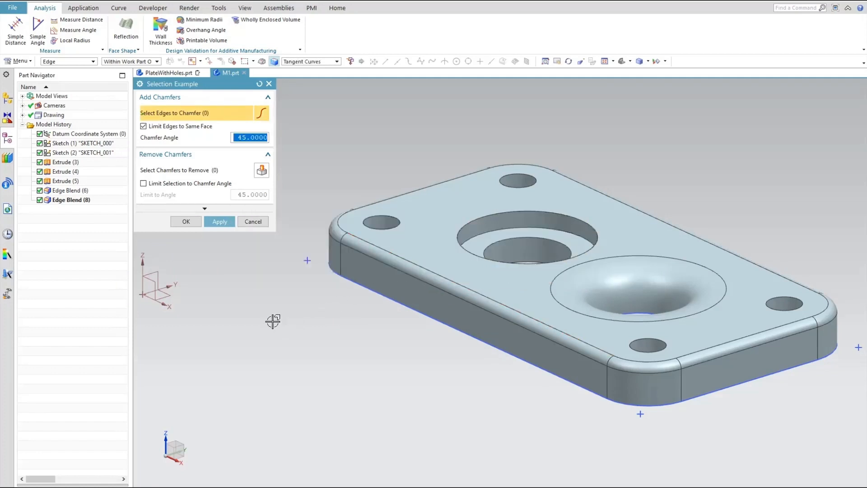
left_click(273, 321)
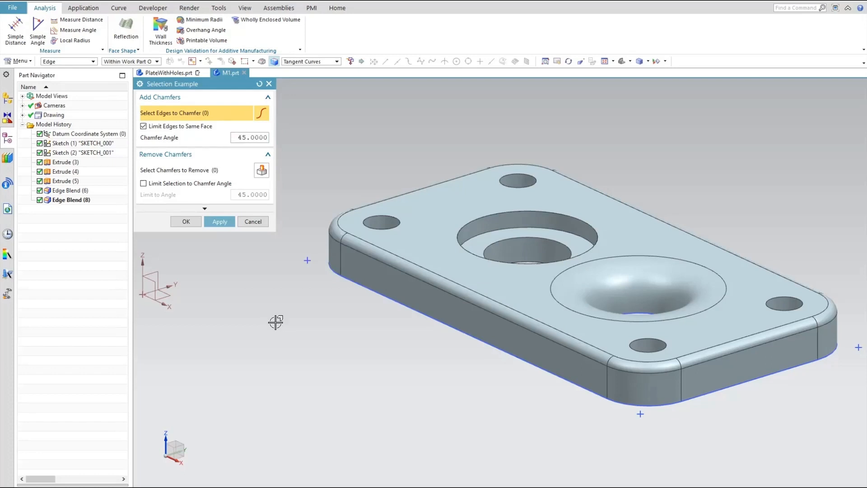
Try to pick the long straight edge on the plate's underside as the edge to chamfer.
left_click(569, 62)
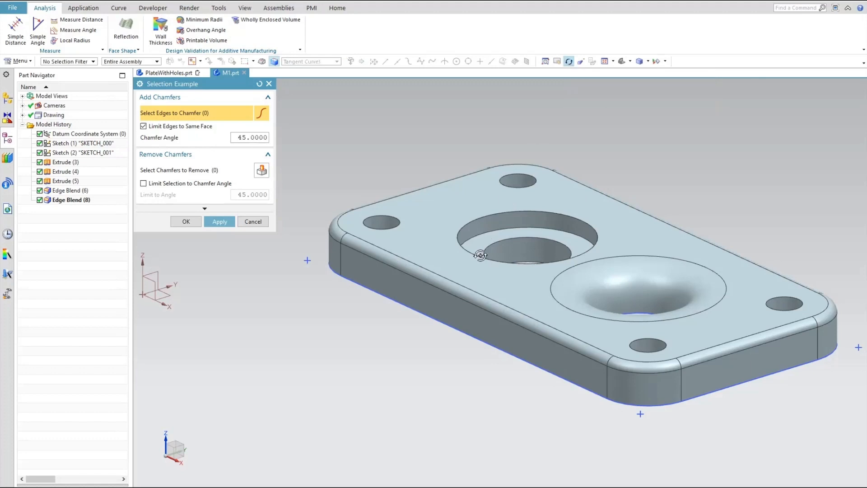
left_click_drag(480, 243, 502, 175)
left_click_drag(482, 244, 476, 194)
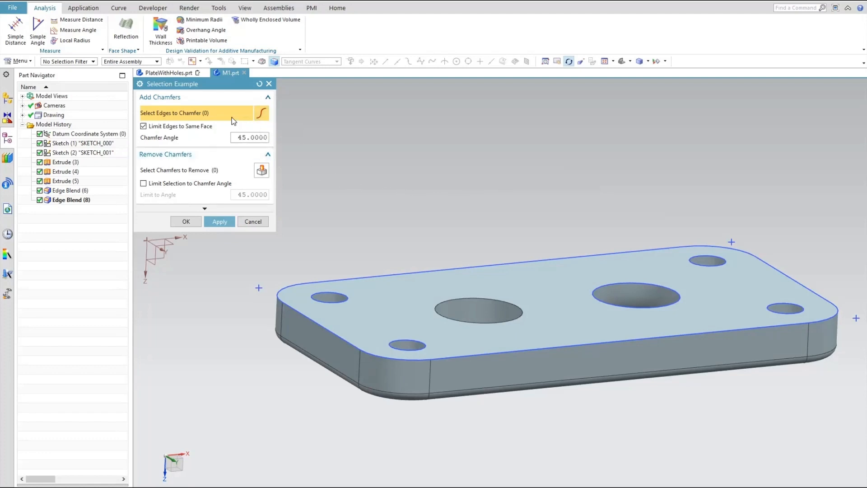
left_click(538, 350)
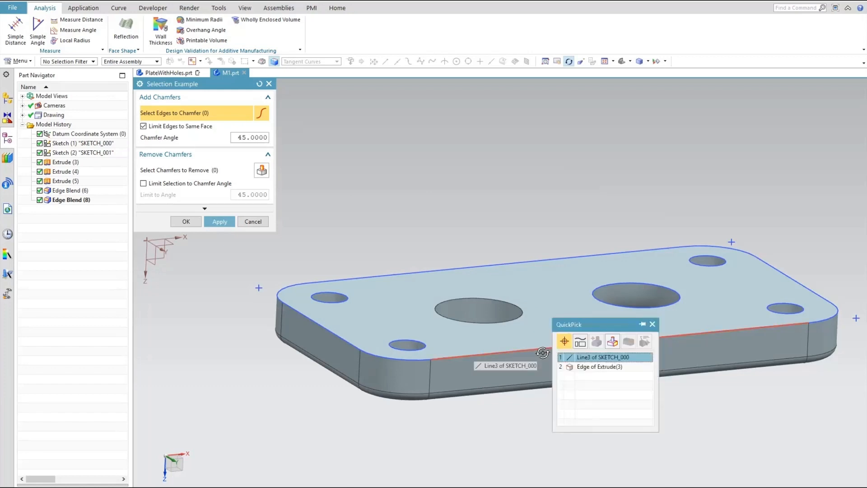
left_click(592, 359)
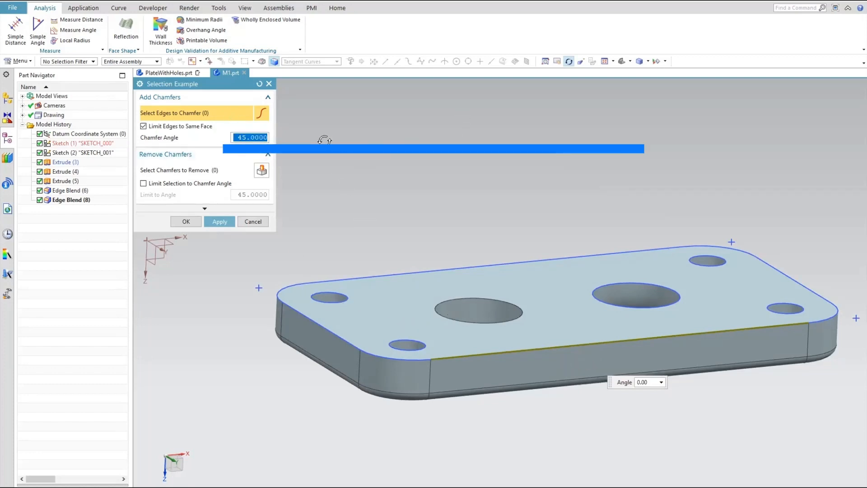
left_click(261, 114)
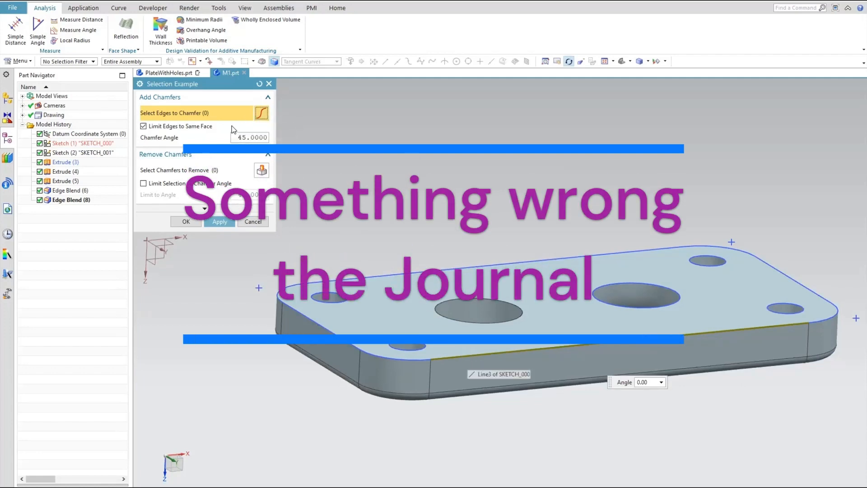
left_click(204, 127)
left_click(204, 127)
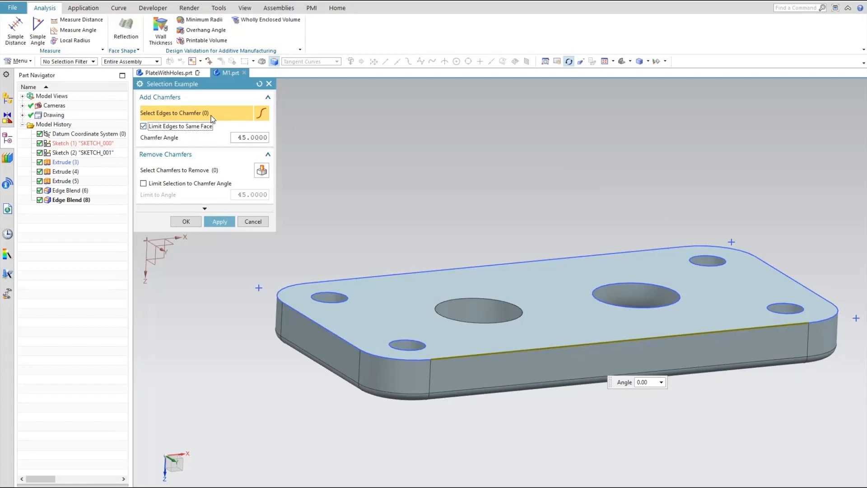
Set the selection filter to Edge and try a 45-degree chamfer on the long underside edge and its adjoining corner edge.
left_click(75, 61)
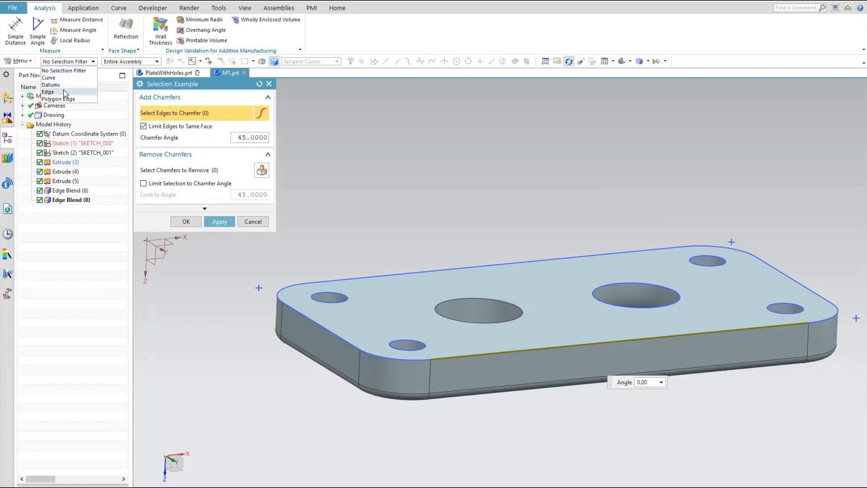
left_click(66, 92)
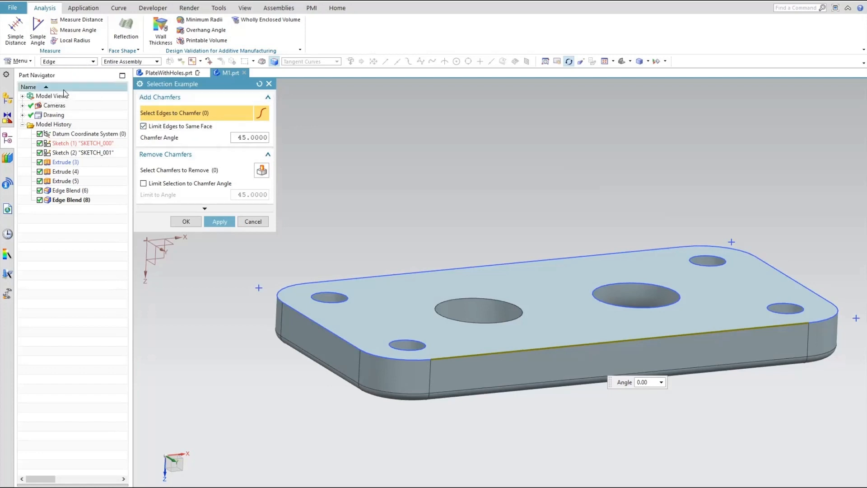
left_click(220, 222)
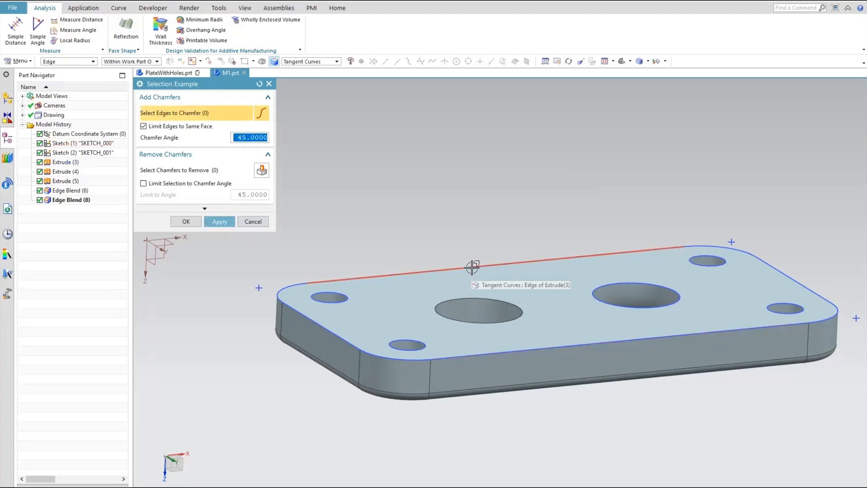
left_click(485, 352)
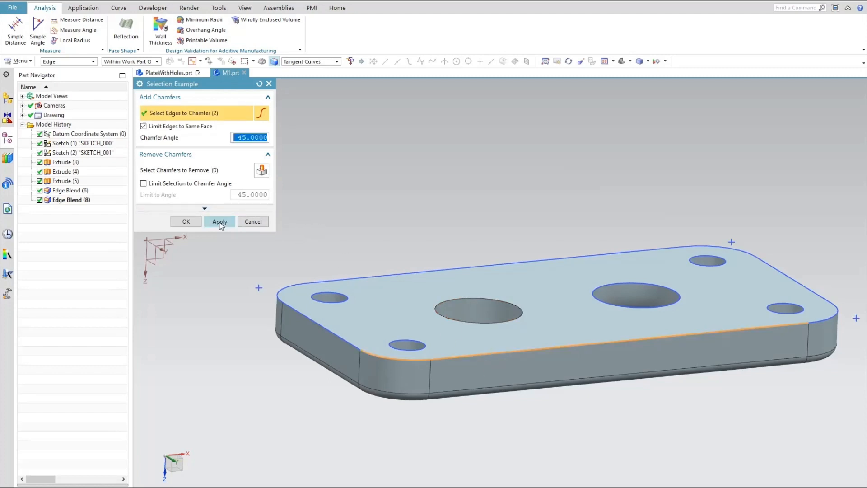
left_click(220, 222)
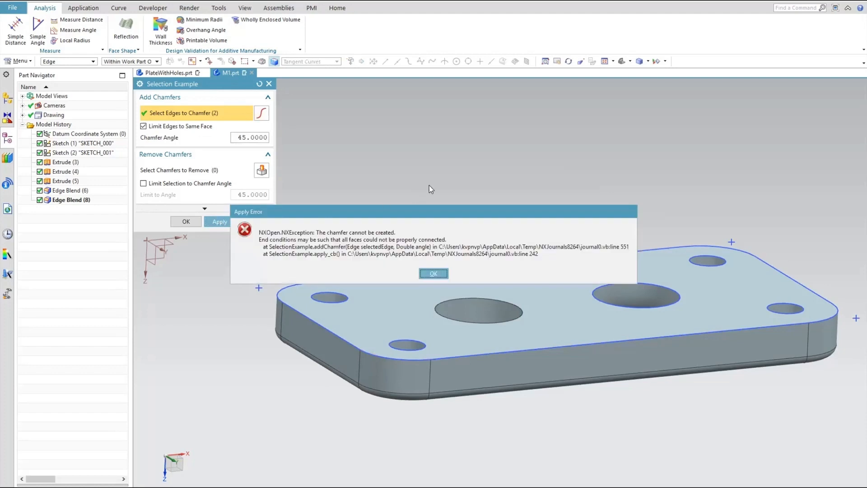
left_click(433, 273)
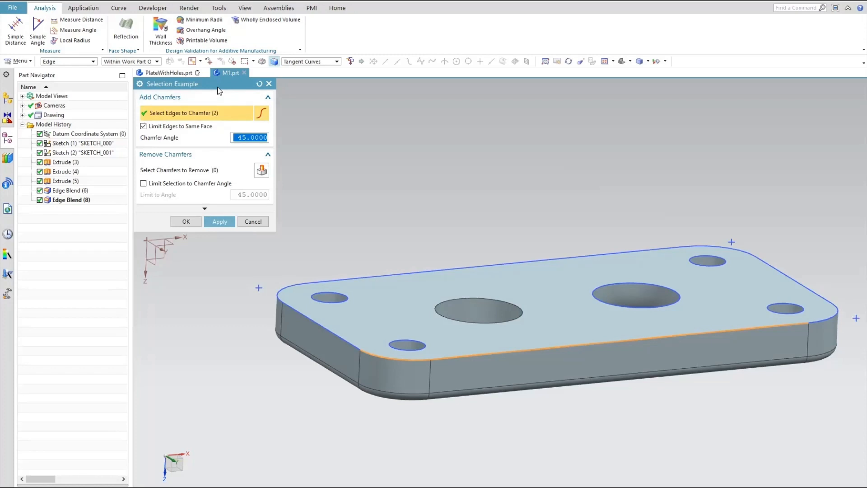
Switch the display to the PlateWithHoles.prt part and bring the plate into view.
left_click(177, 73)
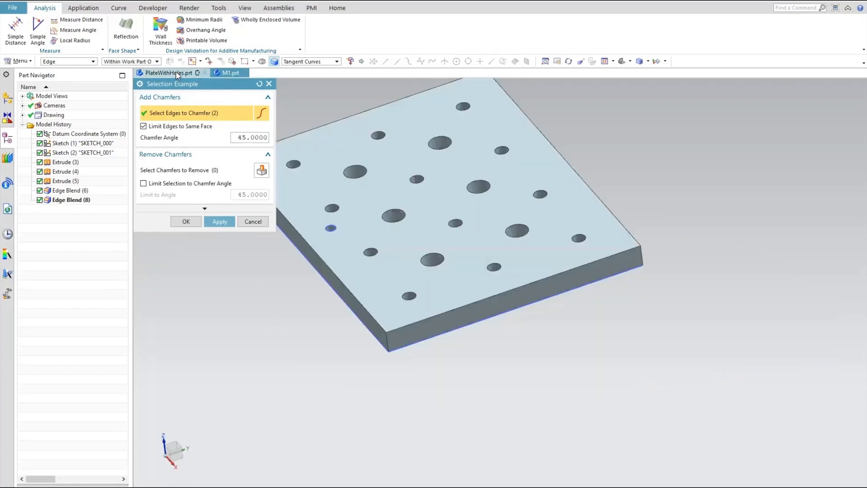
scroll(387, 246, "down", 5)
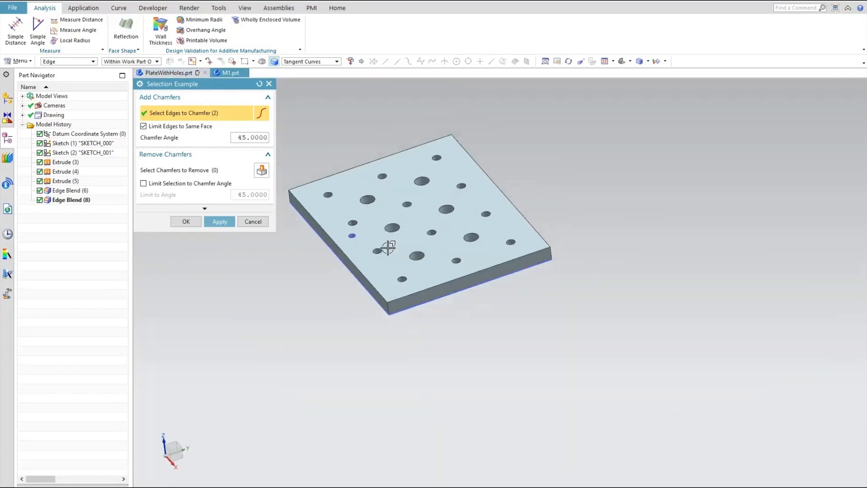
scroll(304, 219, "up", 3)
scroll(304, 219, "up", 2)
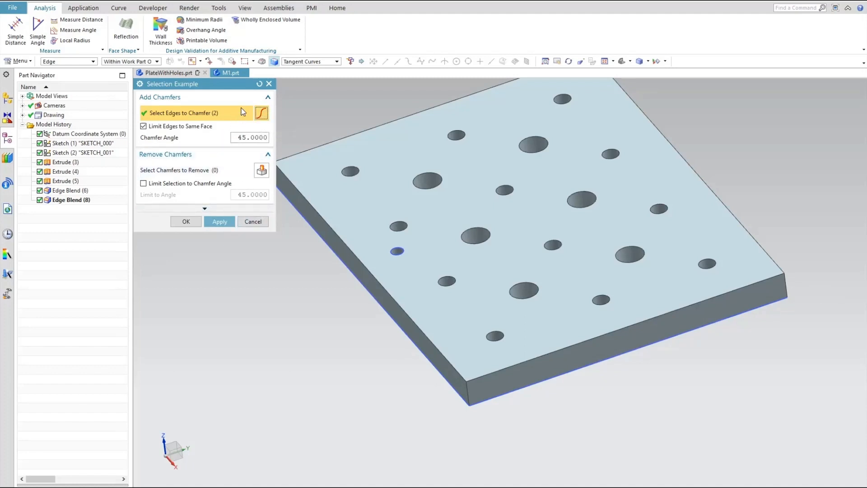
Reset the Selection Example dialog to its default settings and cancel it.
left_click(259, 84)
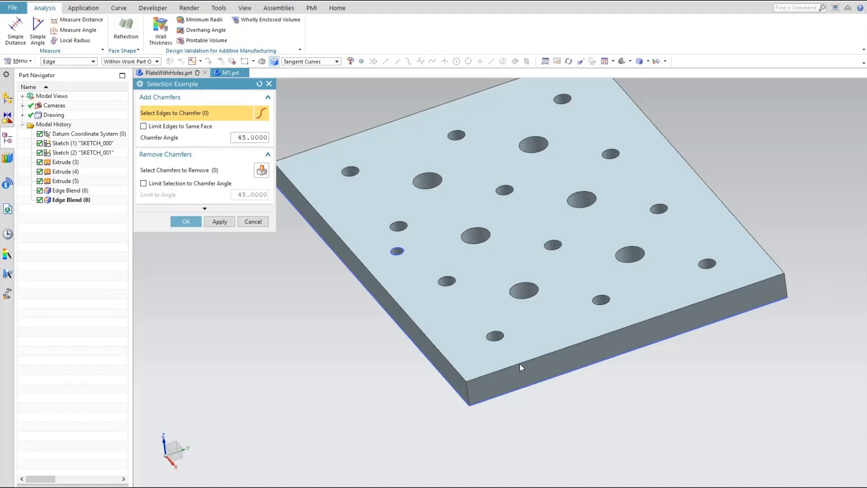
scroll(523, 291, "up", 2)
scroll(515, 305, "down", 4)
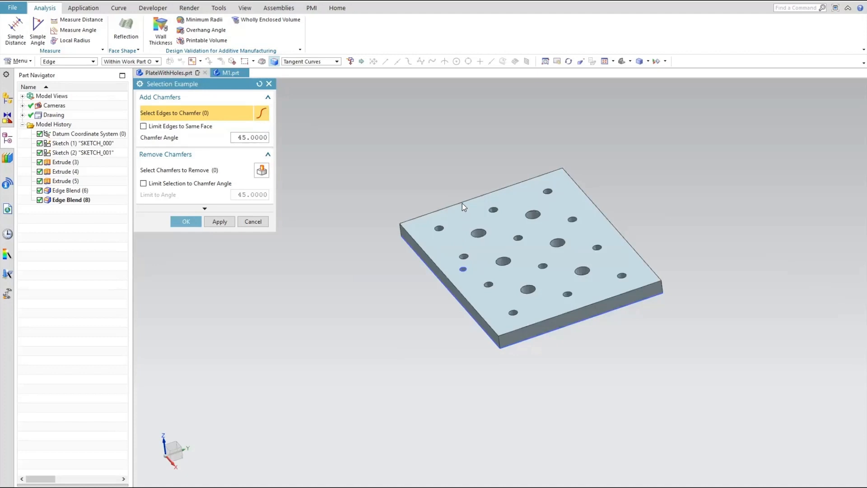
left_click(252, 222)
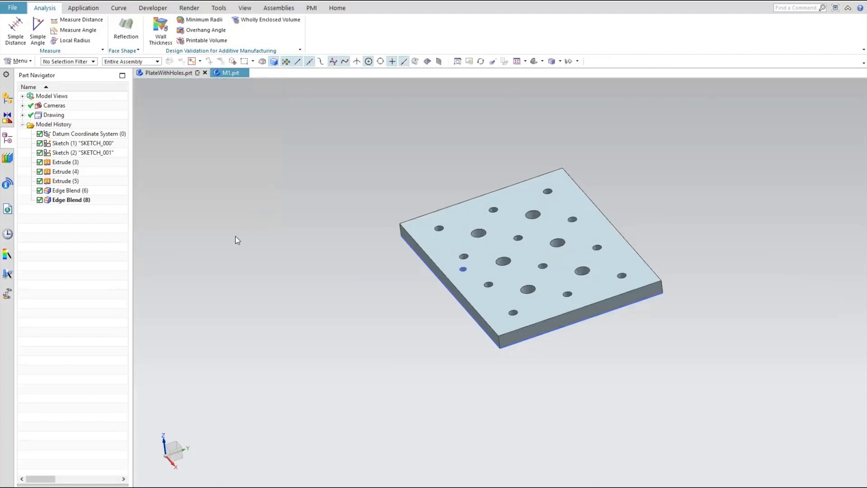
left_click(21, 61)
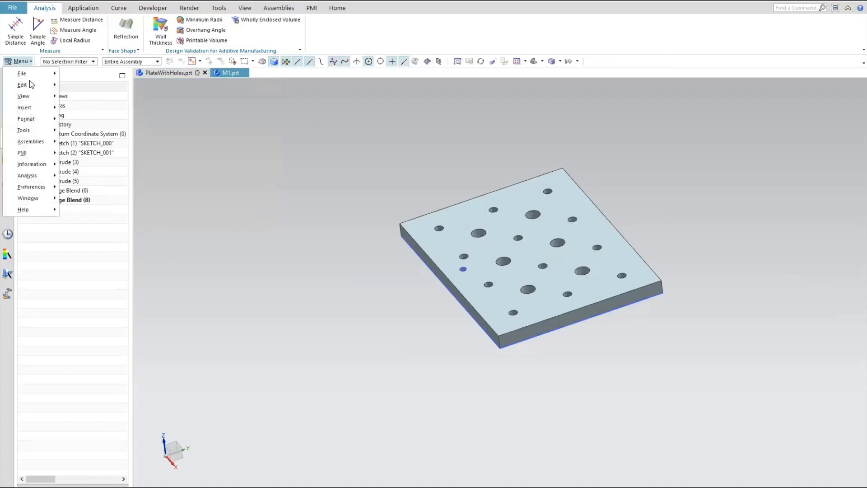
mouse_move(43, 135)
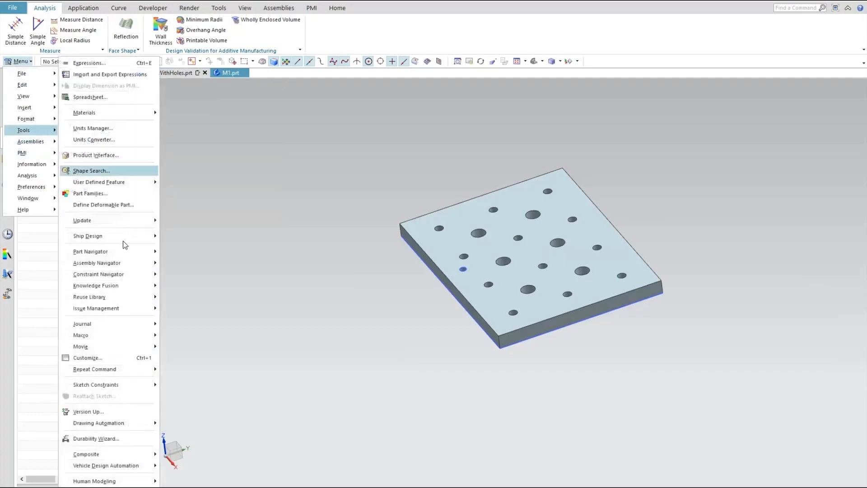
mouse_move(131, 325)
left_click(199, 326)
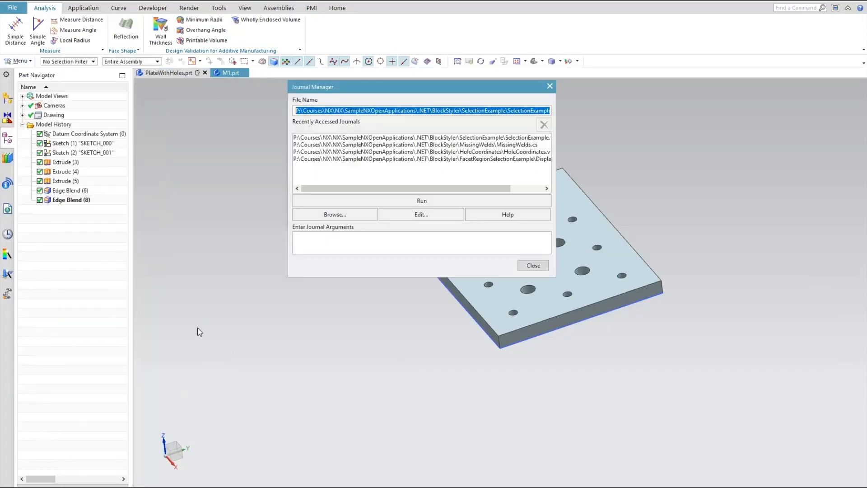
left_click(454, 201)
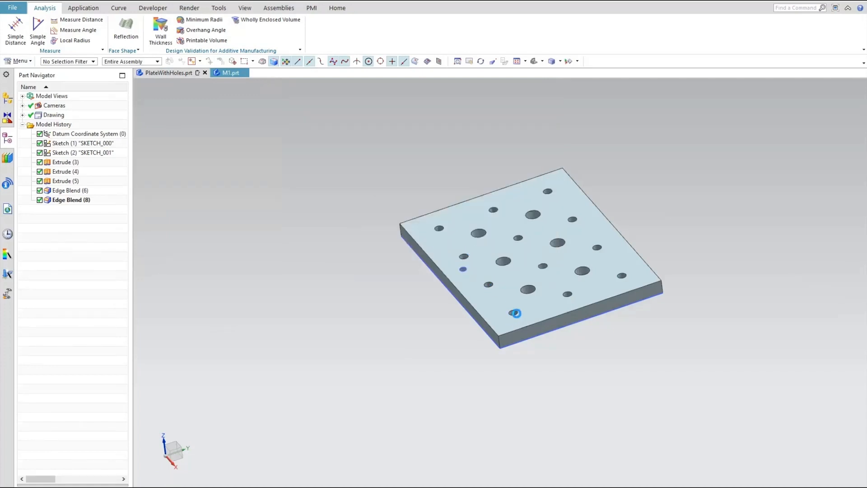
scroll(516, 316, "down", 2)
scroll(516, 316, "up", 3)
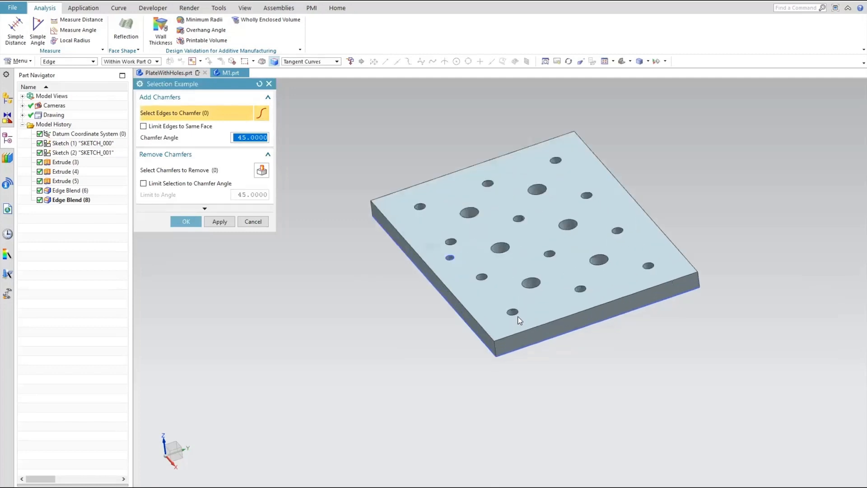
scroll(518, 317, "up", 4)
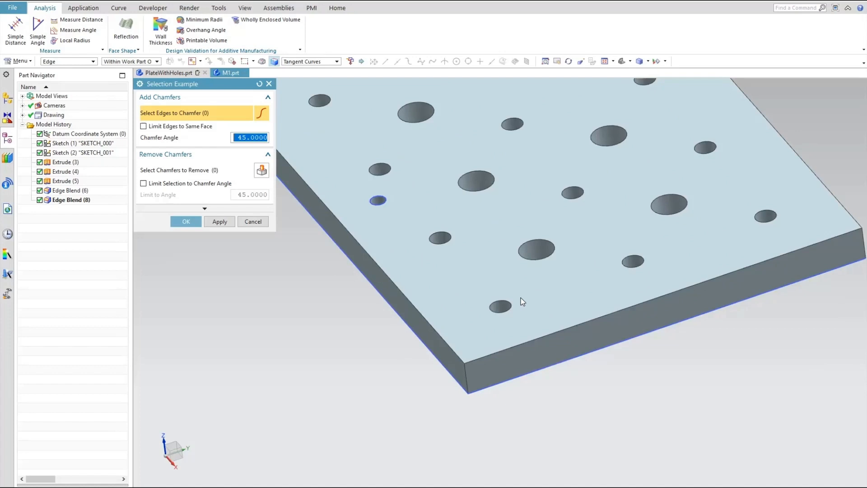
scroll(492, 255, "down", 3)
scroll(516, 286, "up", 2)
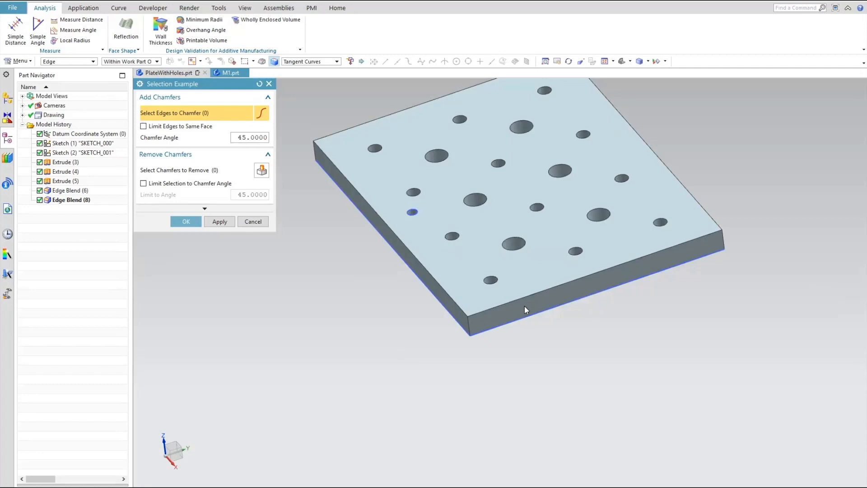
Dismiss the Selection Example dialog and close M1.prt, leaving only PlateWithHoles.prt open.
left_click(231, 73)
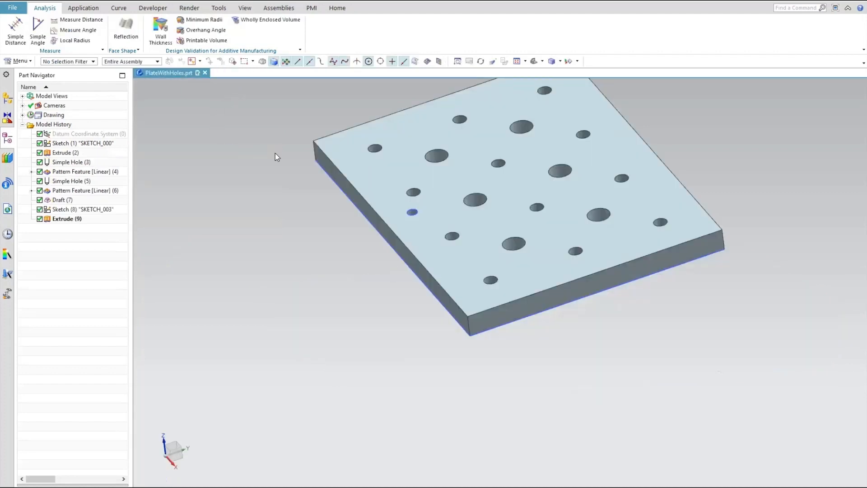
left_click(476, 310)
key("Escape")
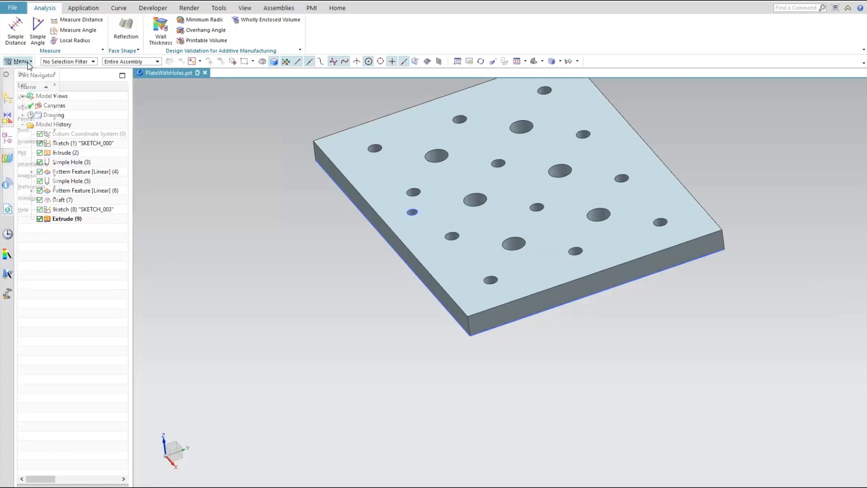
Run the SelectionExample journal on PlateWithHoles.prt from the Journal Manager.
left_click(28, 63)
mouse_move(37, 132)
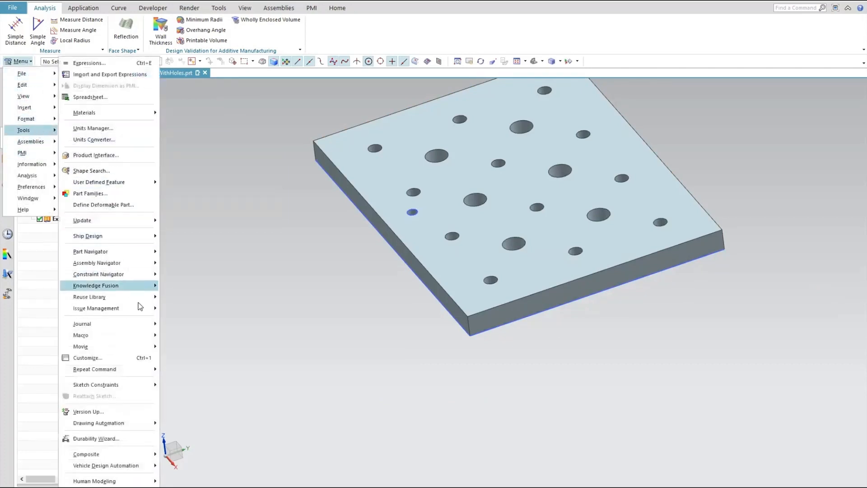
mouse_move(135, 324)
left_click(180, 325)
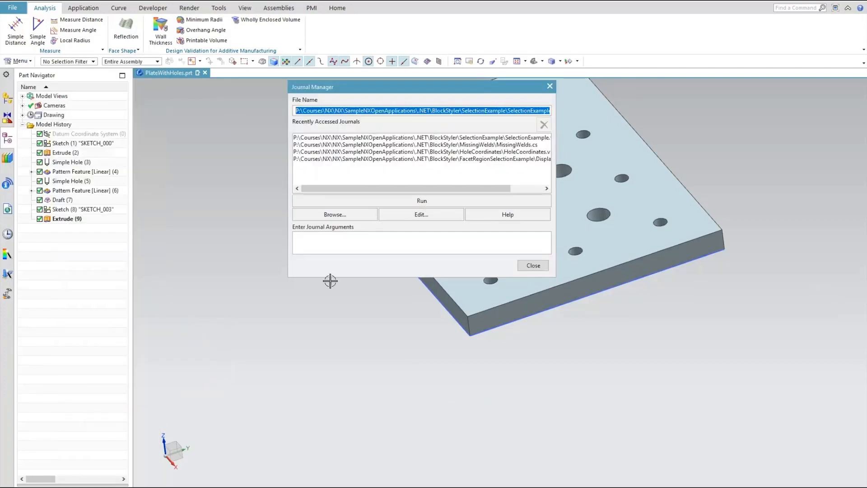
left_click(458, 201)
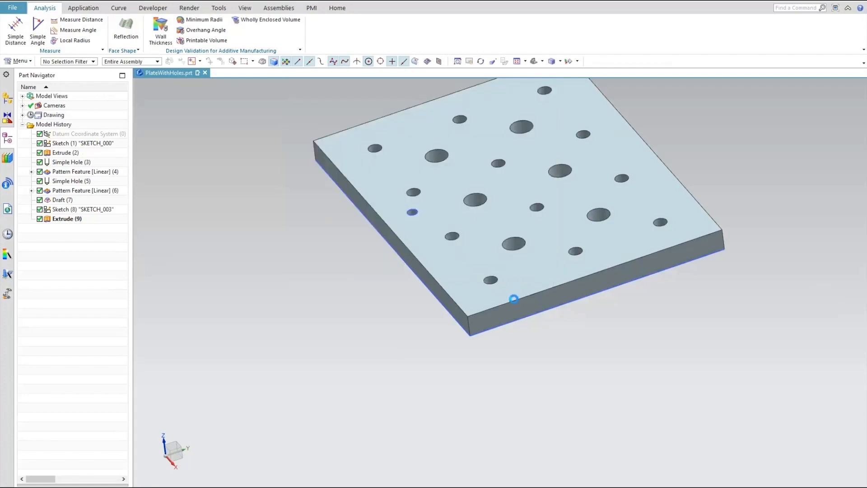
Chamfer the two adjoining upper edges at the plate's front corner at 45 degrees with Limit Edges to Same Face off.
left_click(514, 299)
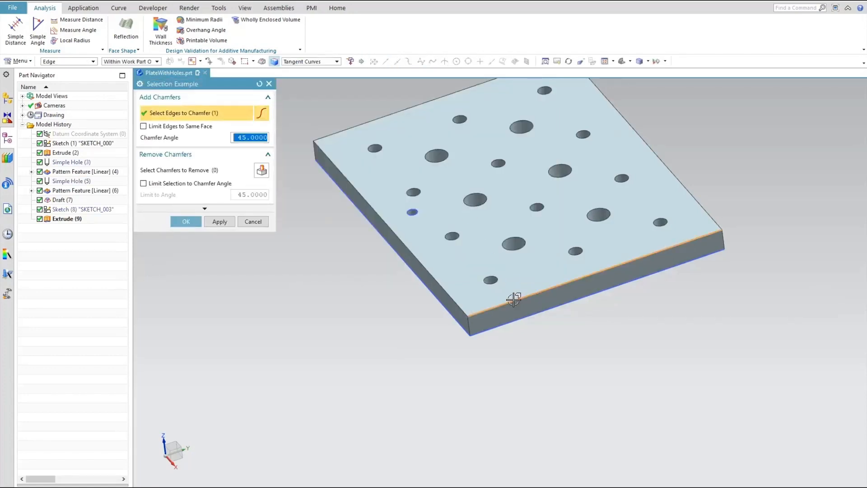
left_click(434, 289)
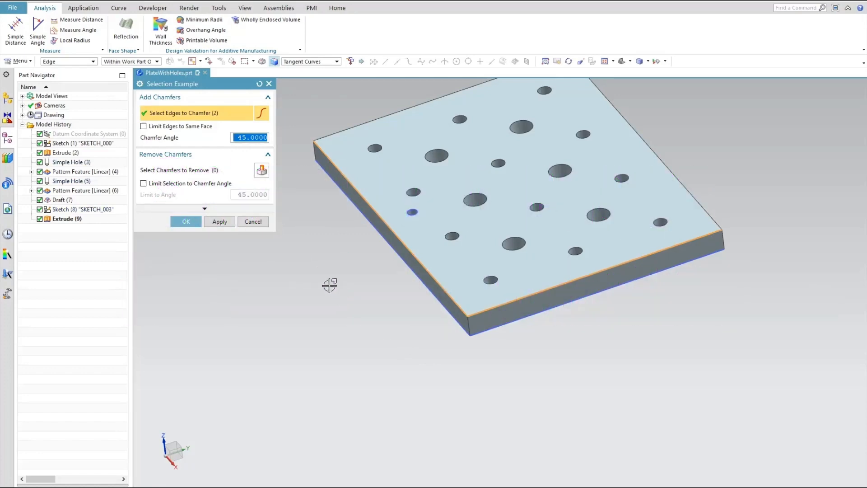
left_click(218, 221)
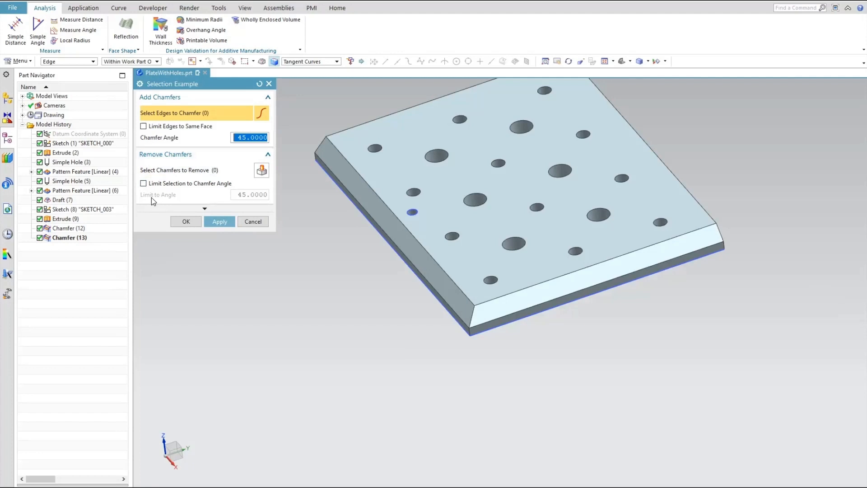
Remove the chamfer along the plate's front upper edge with the dialog's Remove Chamfers selection.
left_click(170, 170)
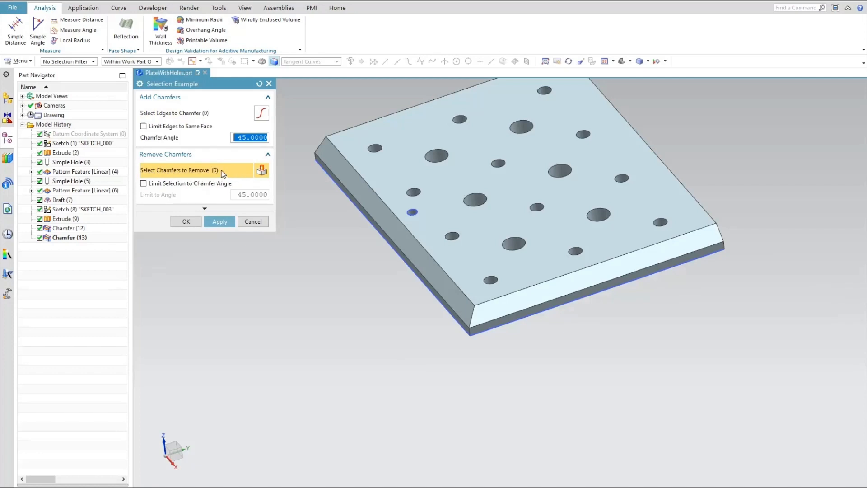
left_click(505, 307)
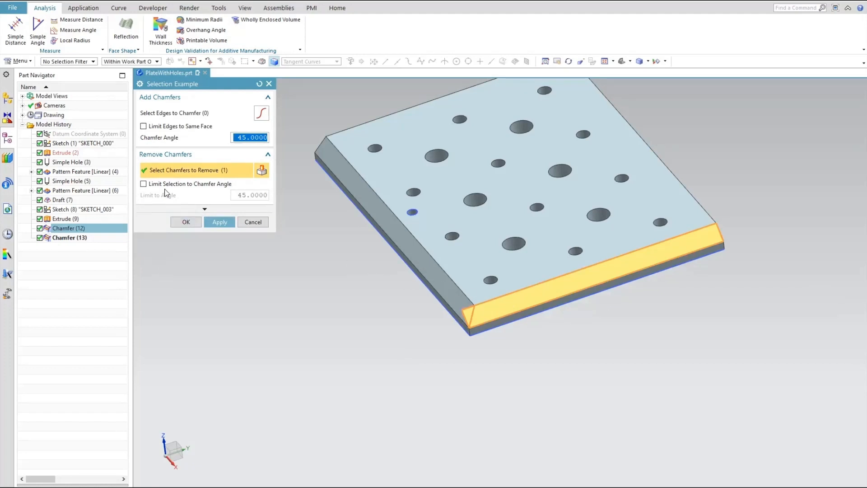
left_click(226, 222)
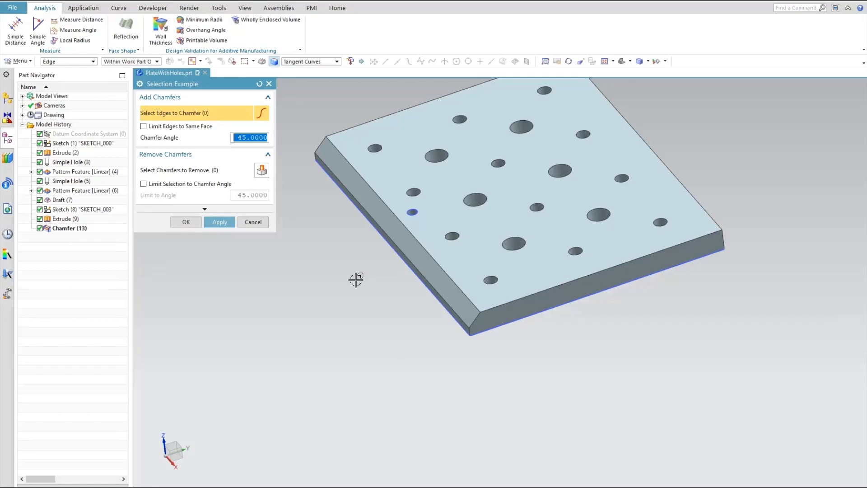
left_click(654, 420)
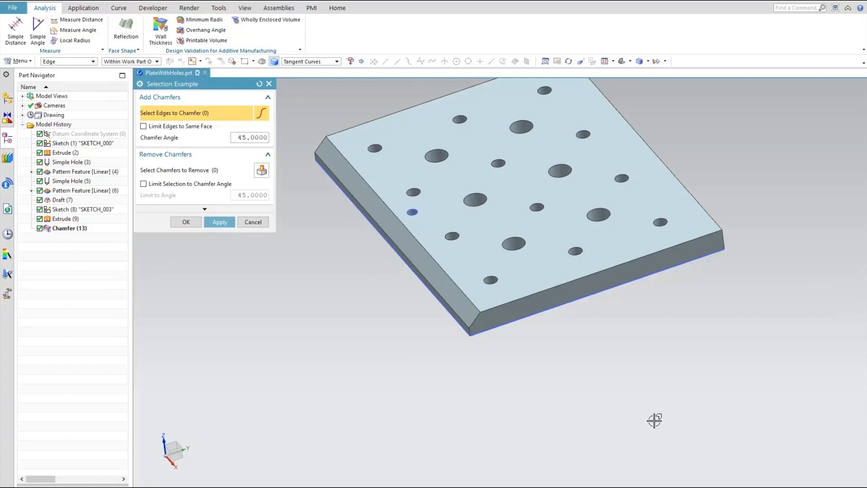